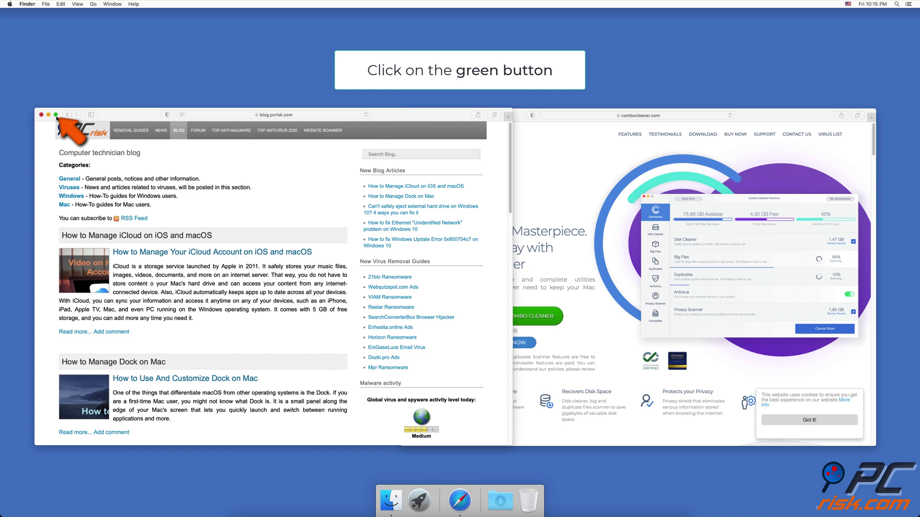
Step: Tile the PCrisk blog window on the left and the Combo Cleaner window on the right
{"action": "left_click", "coordinate": [56, 115]}
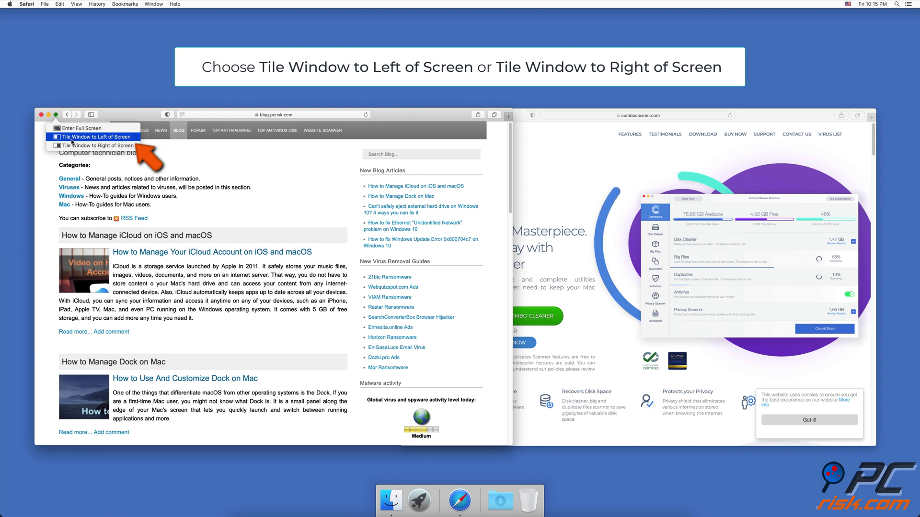
{"action": "left_click", "coordinate": [72, 139]}
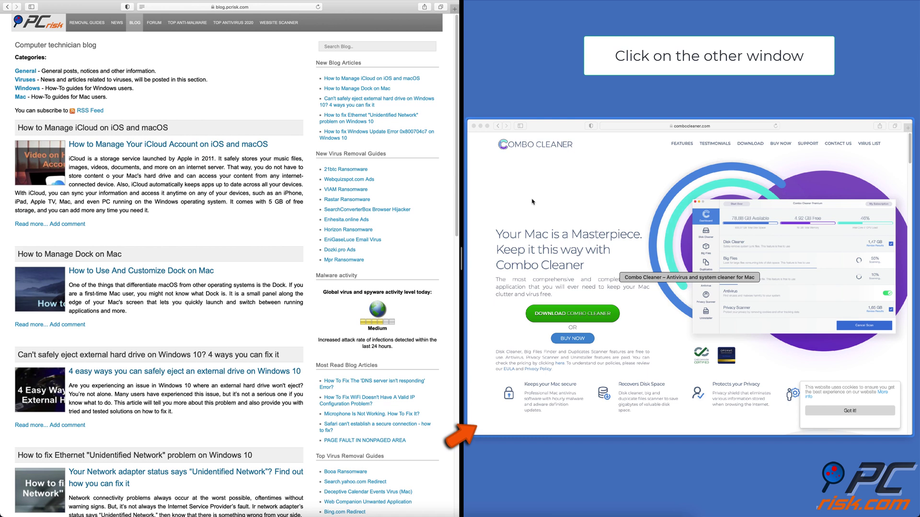
{"action": "left_click", "coordinate": [672, 267]}
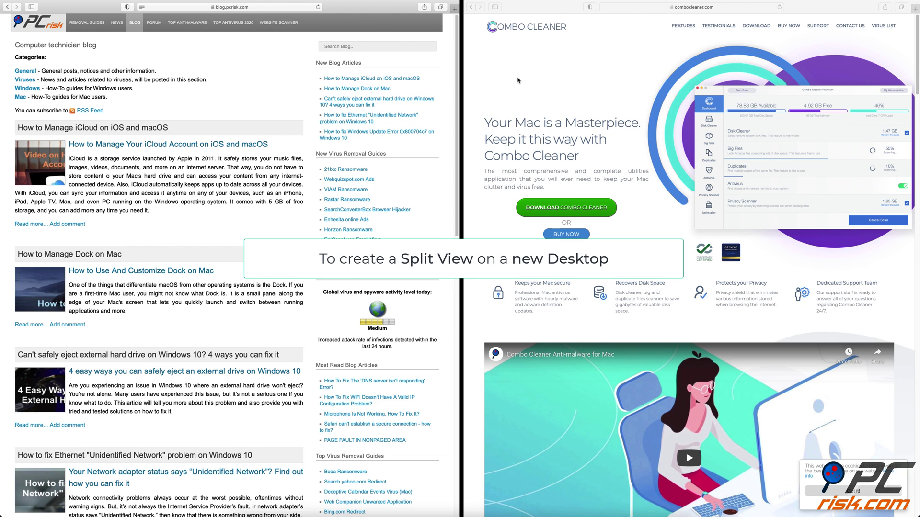
Step: Launch Mission Control from Spotlight and return to the main Desktop space
{"action": "key", "text": "super+space"}
{"action": "type", "text": "Mission Control"}
{"action": "key", "text": "Return"}
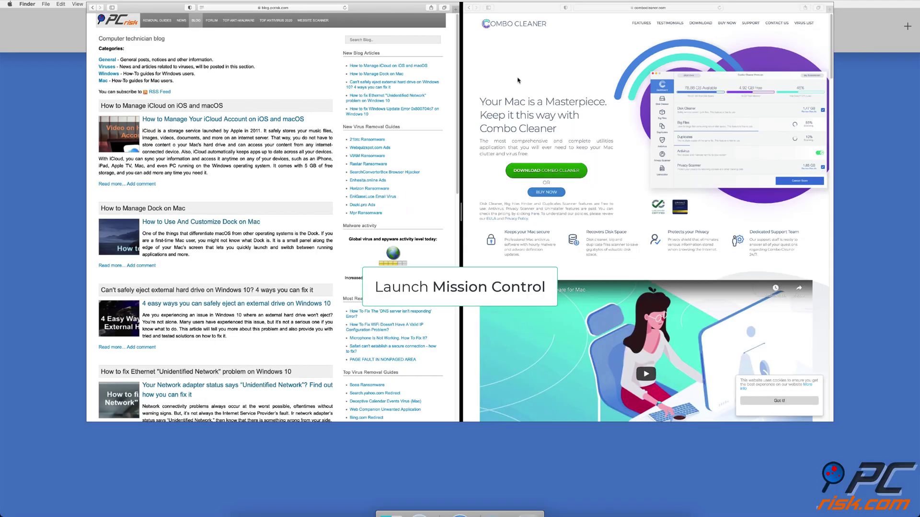
{"action": "left_click", "coordinate": [433, 35]}
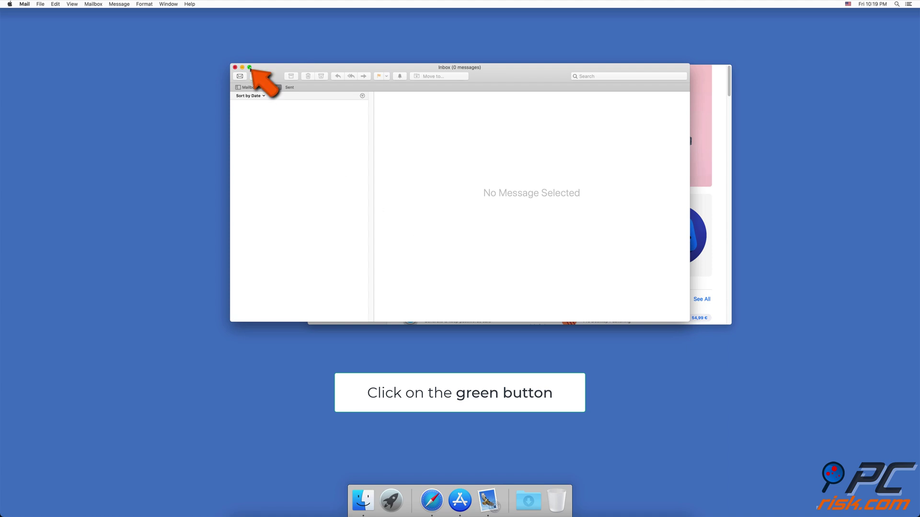
Step: Tile the Mail window on the left half with the App Store on the right
{"action": "mouse_move", "coordinate": [250, 68]}
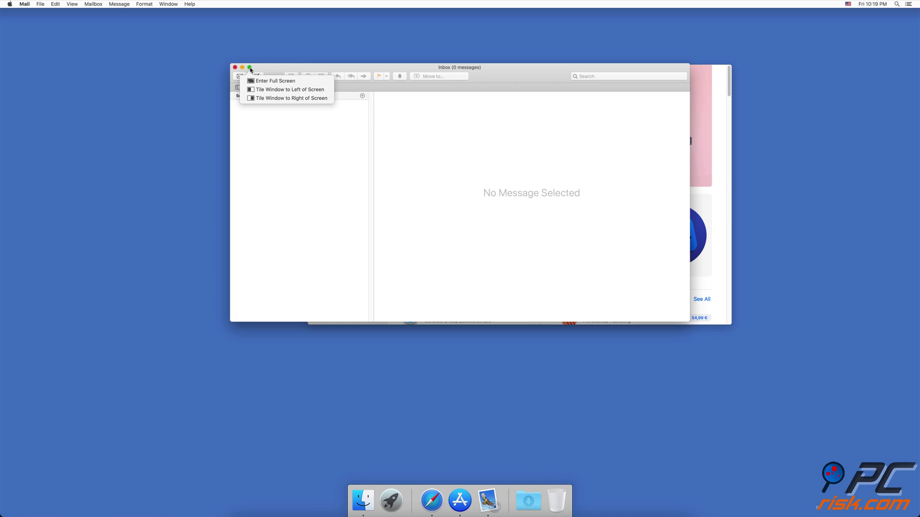
{"action": "left_click", "coordinate": [261, 90]}
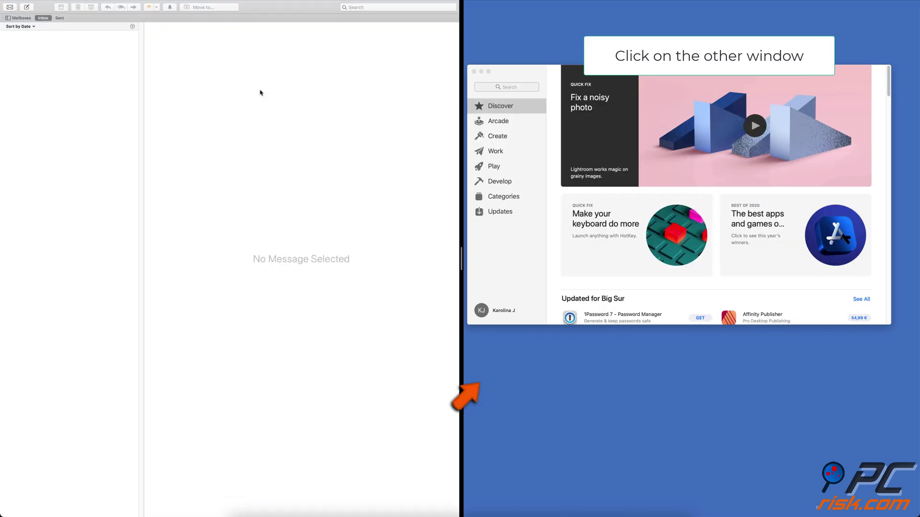
{"action": "left_click", "coordinate": [525, 249]}
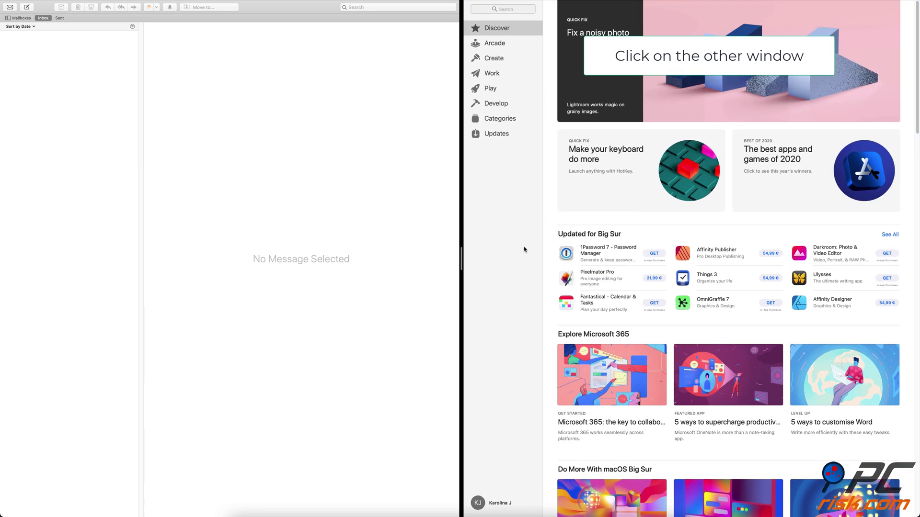
Step: Launch Mission Control again from Spotlight with 'mis'
{"action": "key", "text": "super+space"}
{"action": "type", "text": "mis"}
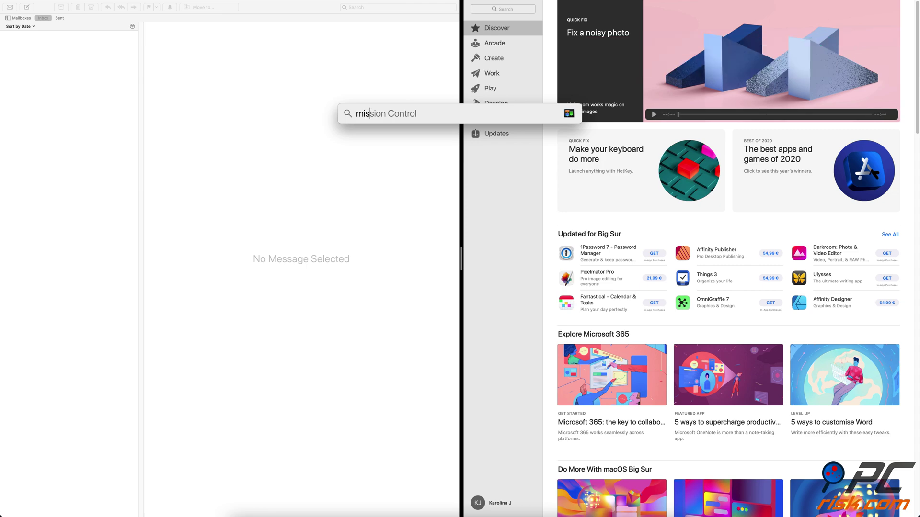
{"action": "key", "text": "Return"}
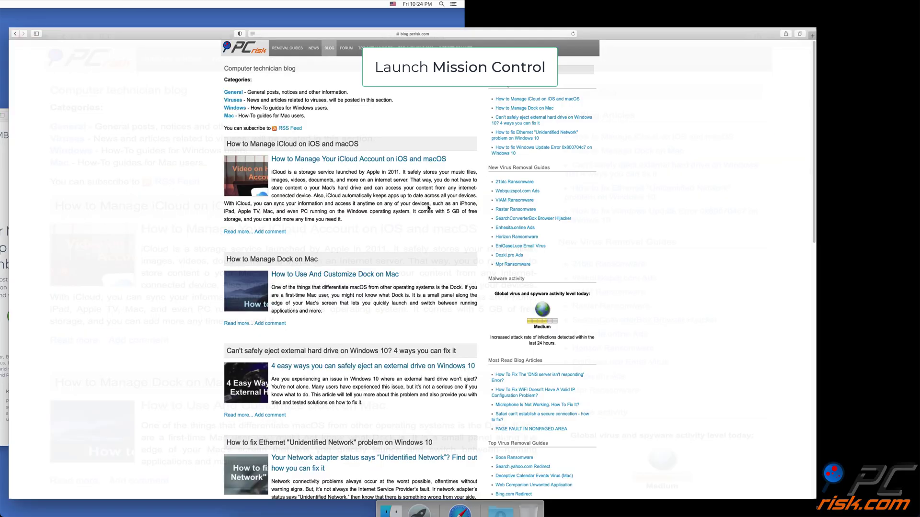
Step: In Mission Control, merge Combo Cleaner into the full-screen Safari space, then widen the blog pane
{"action": "key", "text": "super+space"}
{"action": "type", "text": "mi"}
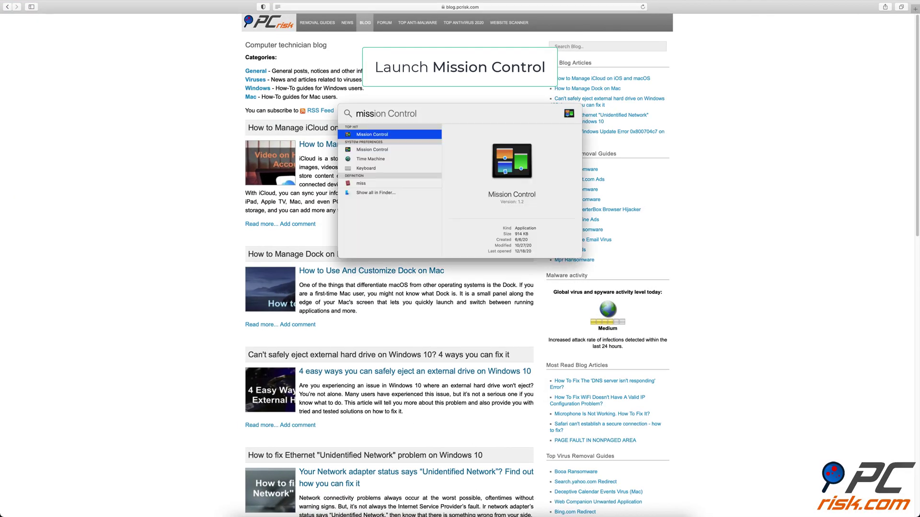
{"action": "key", "text": "Return"}
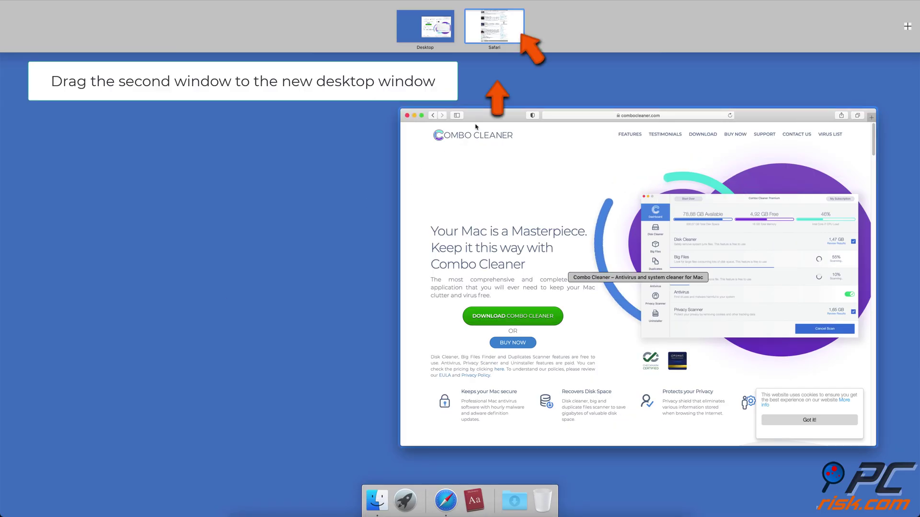
{"action": "left_click_drag", "start_coordinate": [487, 112], "coordinate": [509, 28]}
{"action": "left_click", "coordinate": [505, 46]}
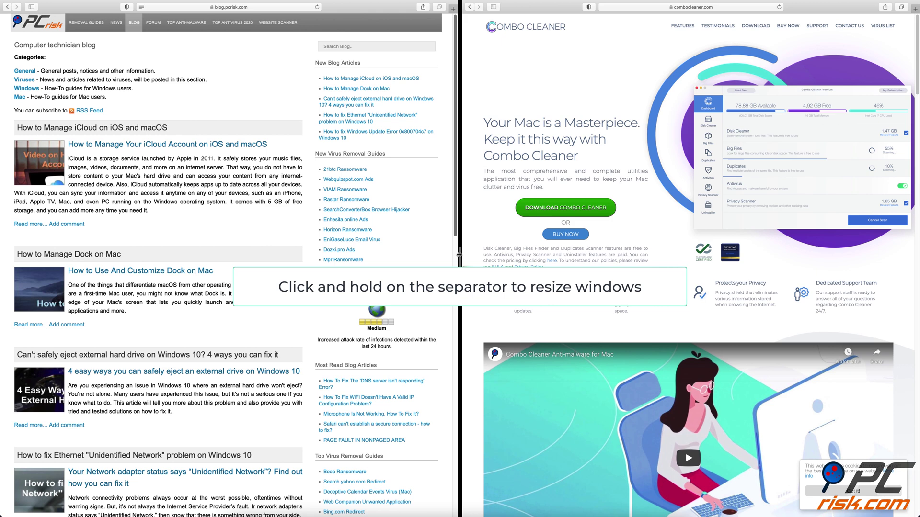
{"action": "left_click_drag", "start_coordinate": [462, 255], "coordinate": [392, 258]}
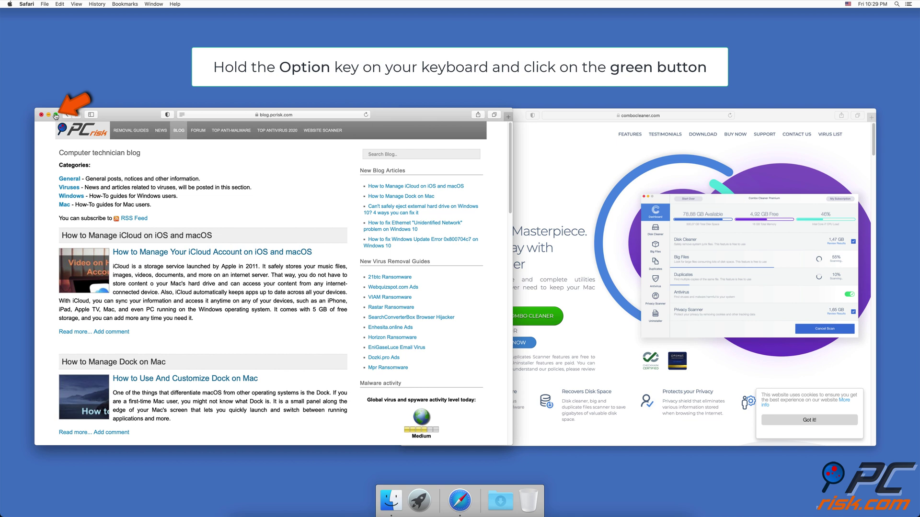
Step: Enlarge the blog window and move it to the left half of the screen
{"action": "mouse_move", "coordinate": [56, 115]}
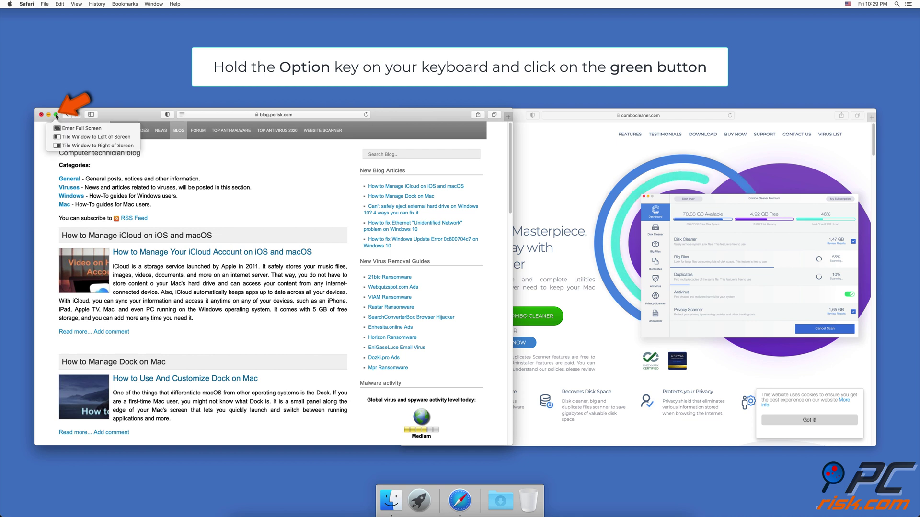
{"action": "key", "text": "alt"}
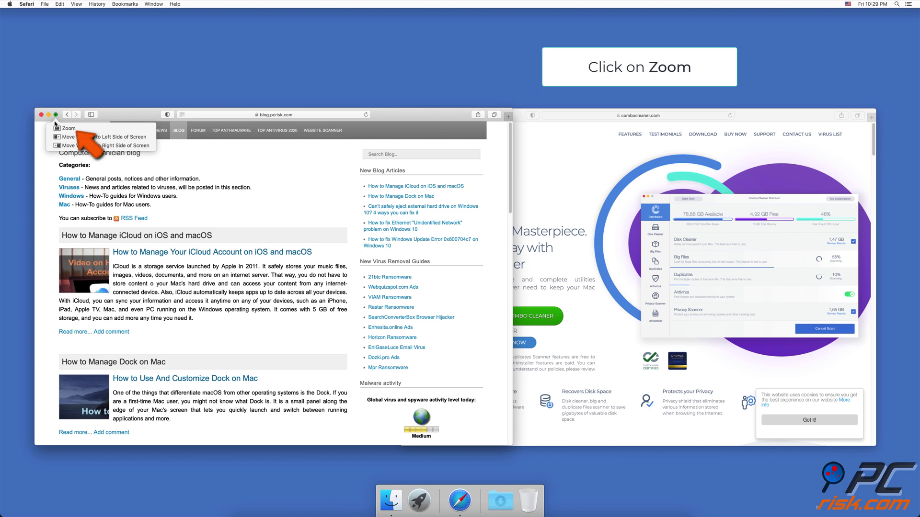
{"action": "left_click", "coordinate": [68, 128]}
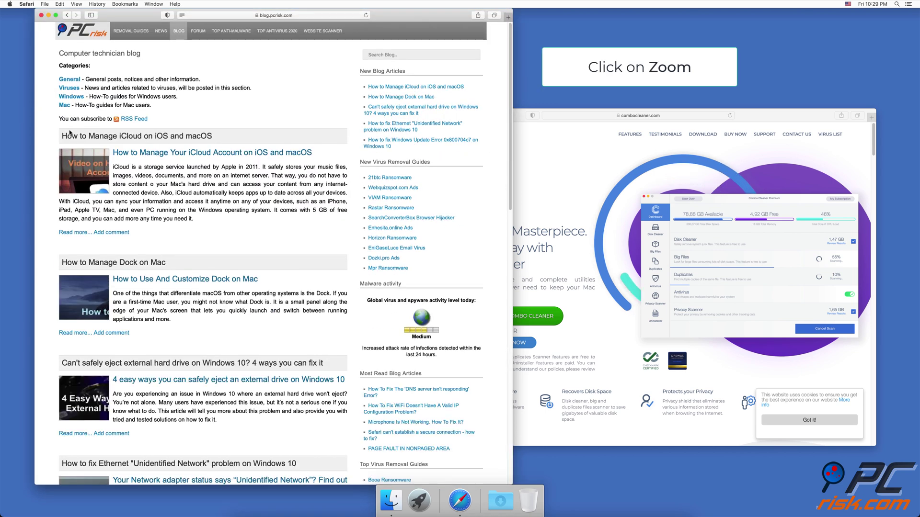
{"action": "mouse_move", "coordinate": [56, 16]}
{"action": "left_click", "coordinate": [76, 37]}
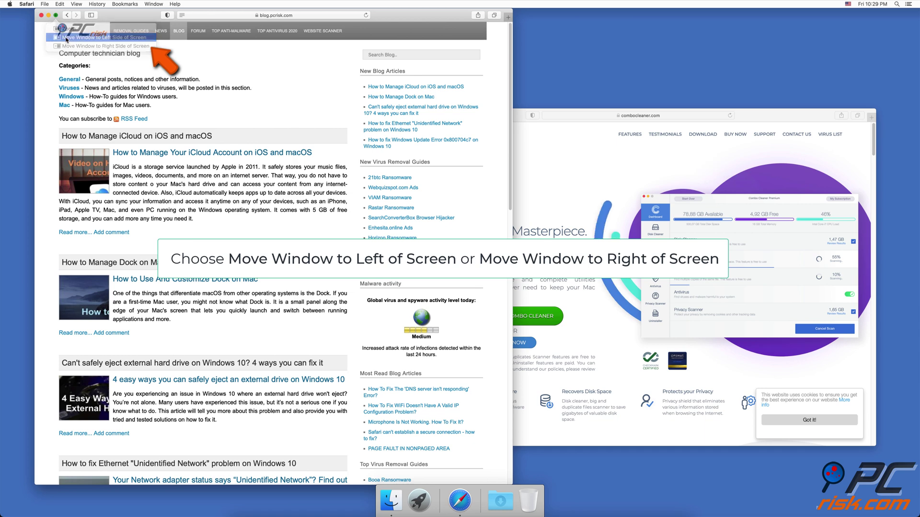
Step: Move the Combo Cleaner window to the right half beside the blog
{"action": "left_click", "coordinate": [479, 115]}
{"action": "mouse_move", "coordinate": [421, 114]}
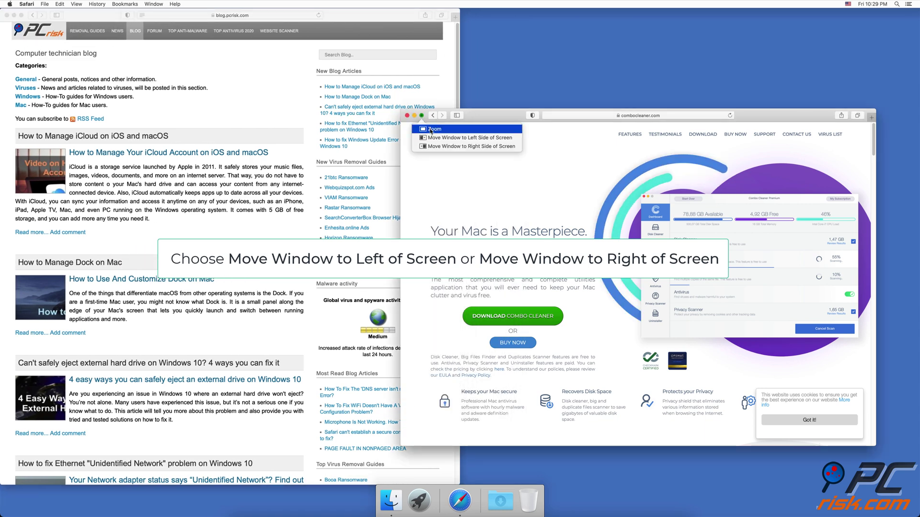
{"action": "left_click", "coordinate": [430, 132]}
{"action": "mouse_move", "coordinate": [421, 15]}
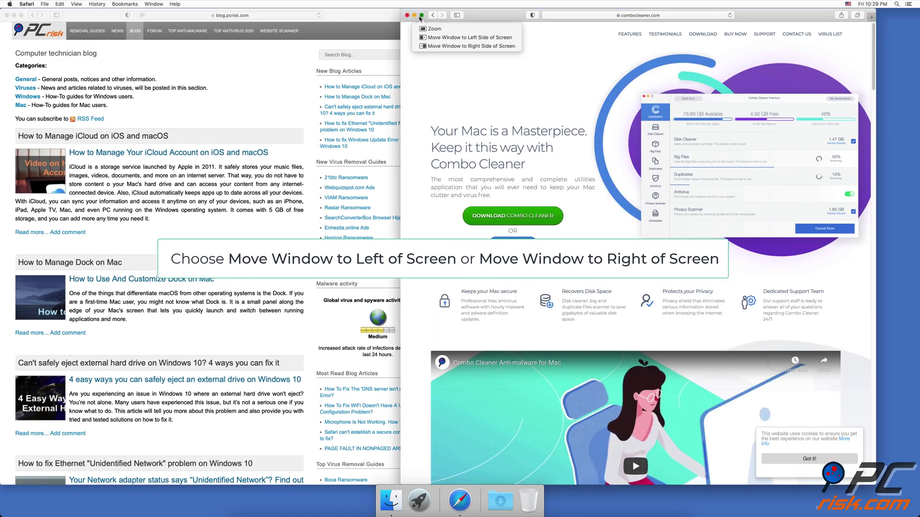
{"action": "left_click", "coordinate": [438, 48]}
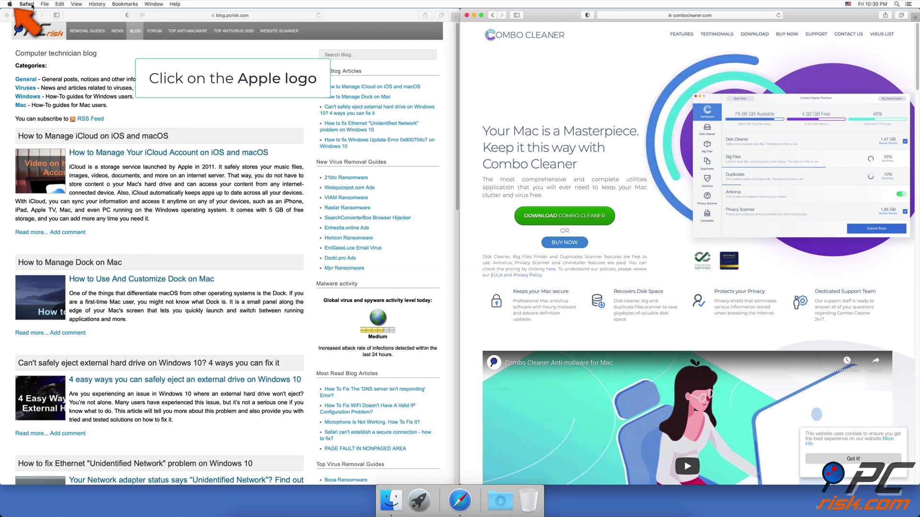
Step: Switch the display to the scaled 2880 × 1620 resolution in Displays preferences
{"action": "left_click", "coordinate": [10, 4]}
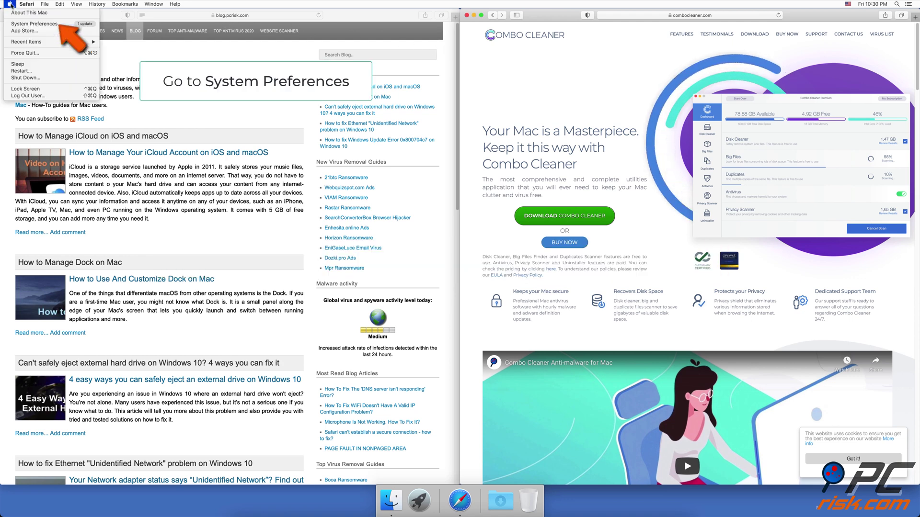
{"action": "left_click", "coordinate": [66, 23]}
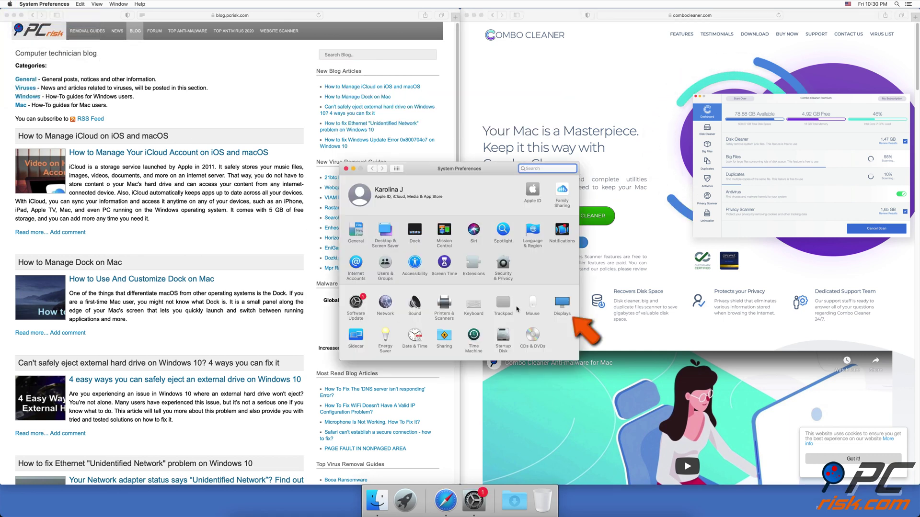
{"action": "left_click", "coordinate": [563, 307]}
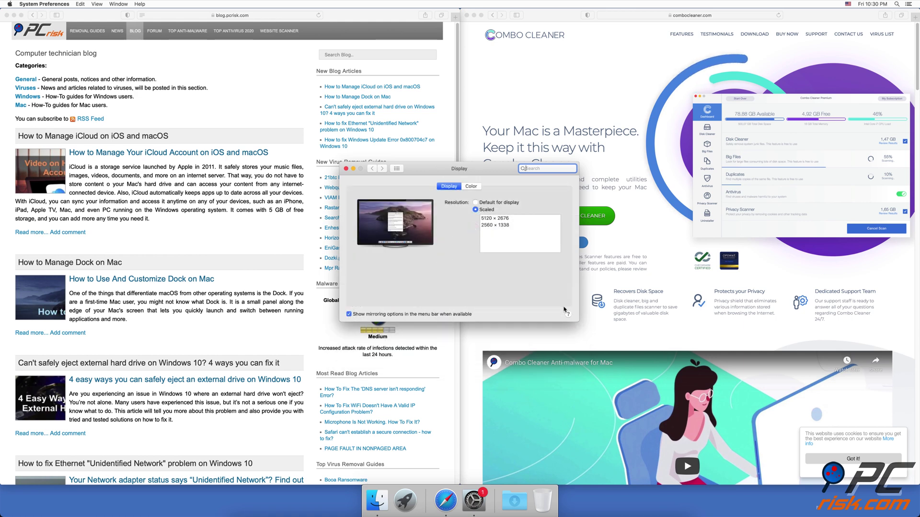
{"action": "left_click", "coordinate": [476, 210], "text": "alt"}
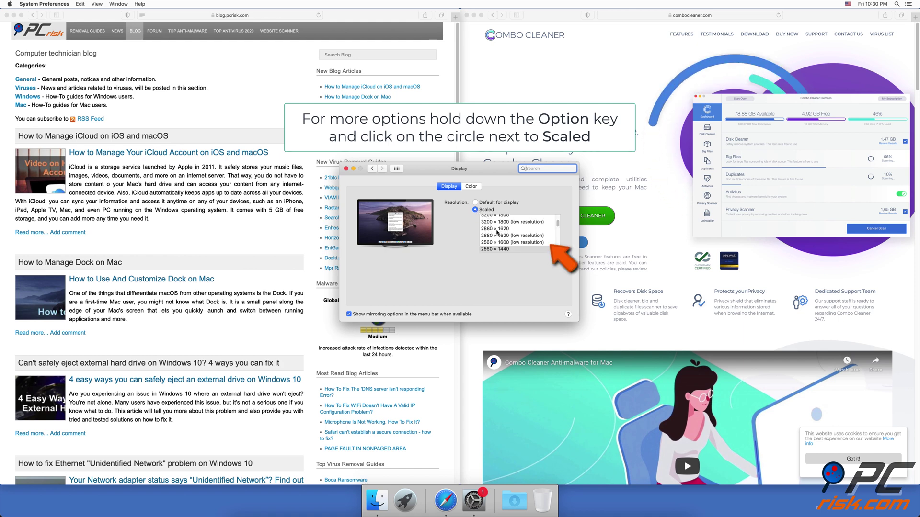
{"action": "left_click", "coordinate": [496, 229]}
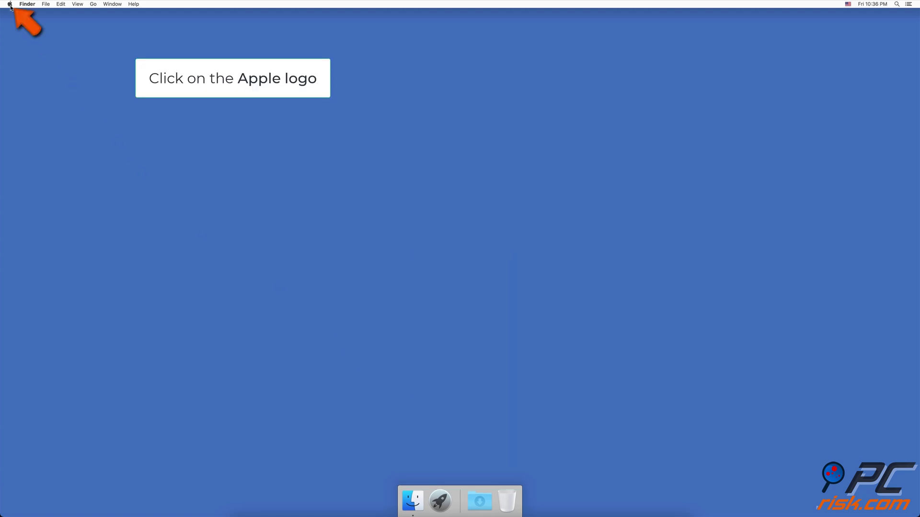
Step: Enable 'Displays have separate Spaces' in Mission Control preferences
{"action": "left_click", "coordinate": [10, 4]}
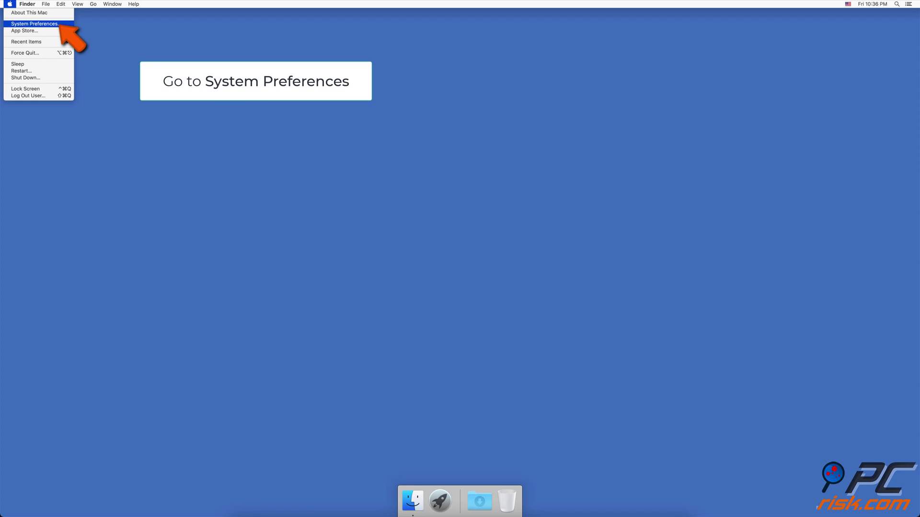
{"action": "left_click", "coordinate": [33, 24]}
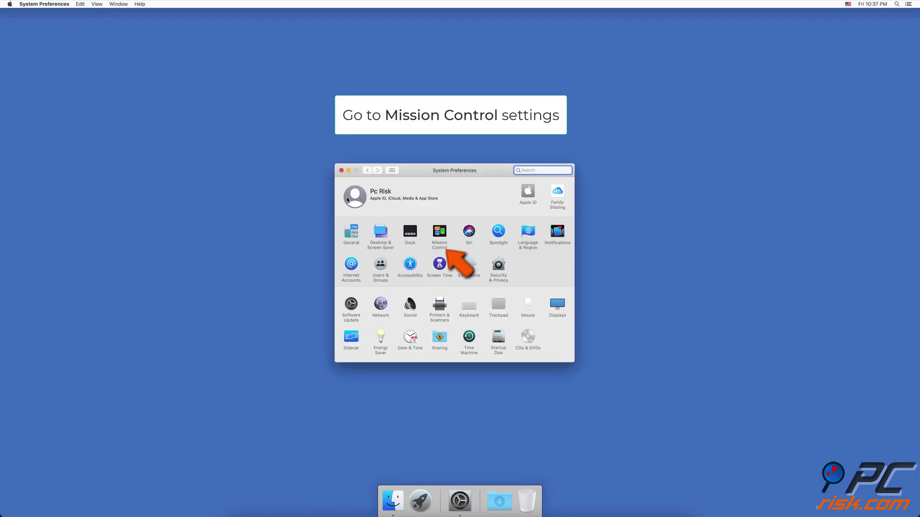
{"action": "left_click", "coordinate": [439, 234]}
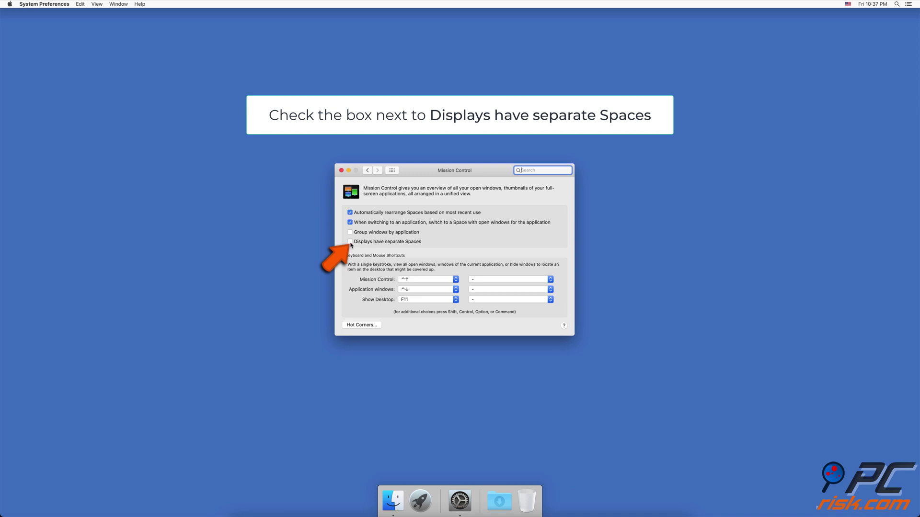
{"action": "left_click", "coordinate": [341, 170]}
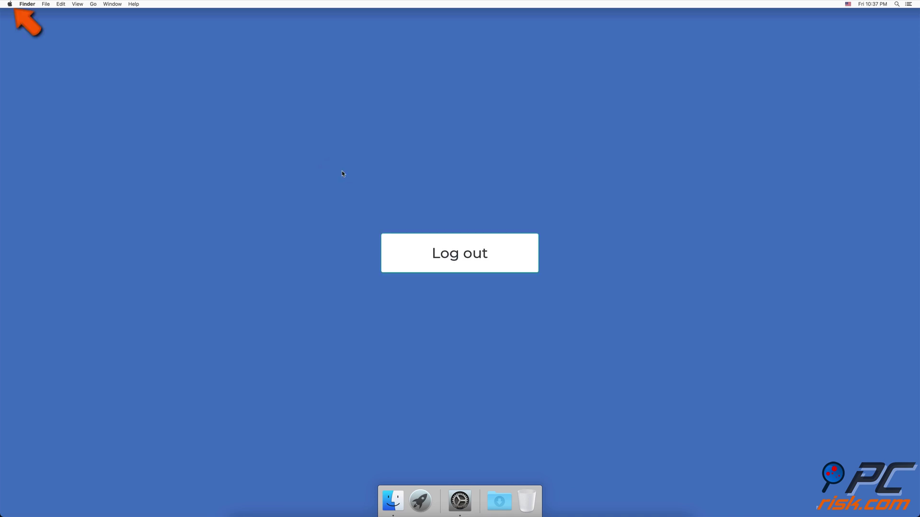
Step: Log out from the Apple menu and log back in
{"action": "left_click", "coordinate": [9, 4]}
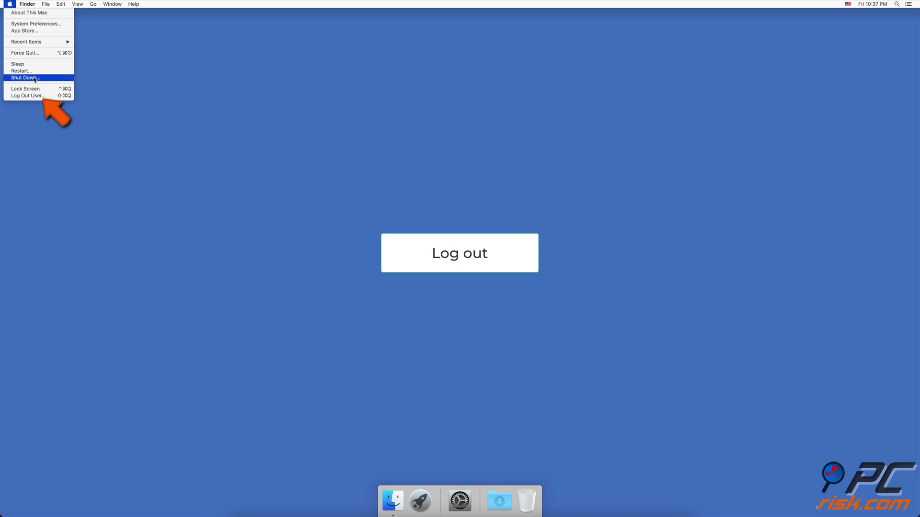
{"action": "left_click", "coordinate": [27, 95]}
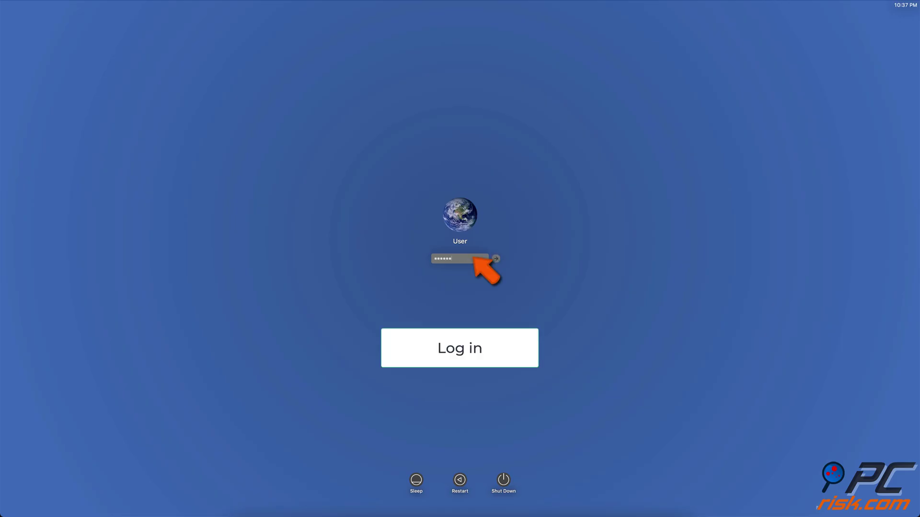
{"action": "key", "text": "Return"}
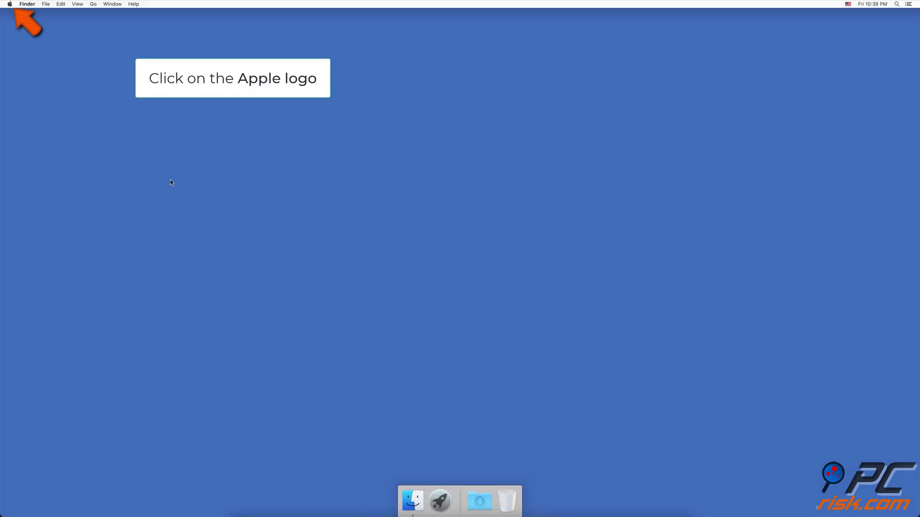
Step: Check for macOS updates in System Preferences' Software Update pane
{"action": "left_click", "coordinate": [10, 4]}
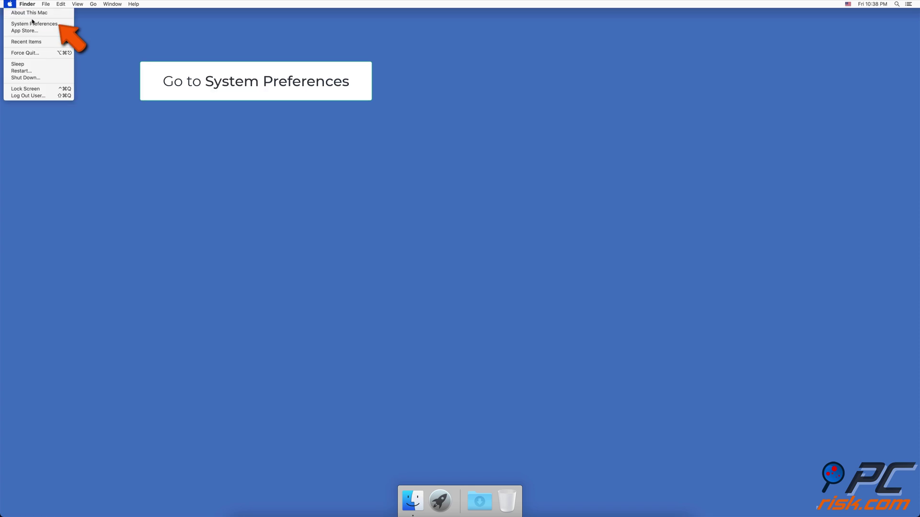
{"action": "left_click", "coordinate": [64, 24]}
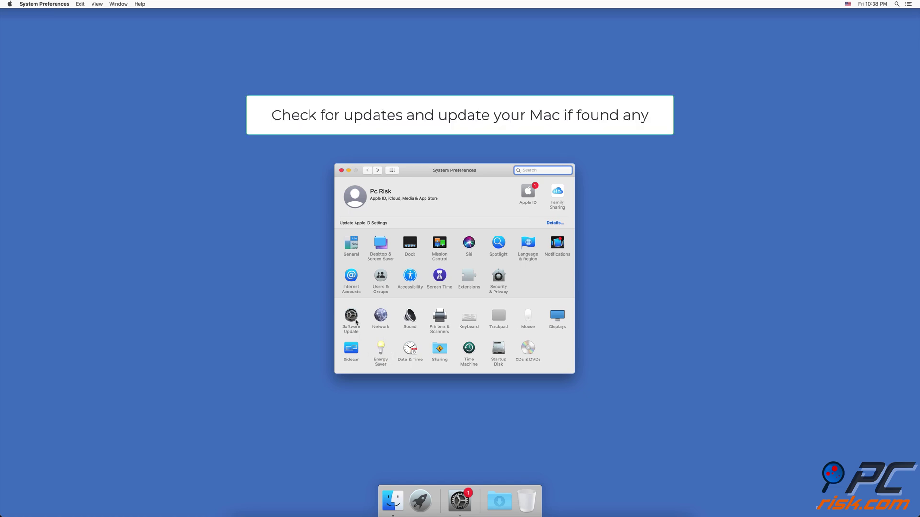
{"action": "left_click", "coordinate": [357, 322]}
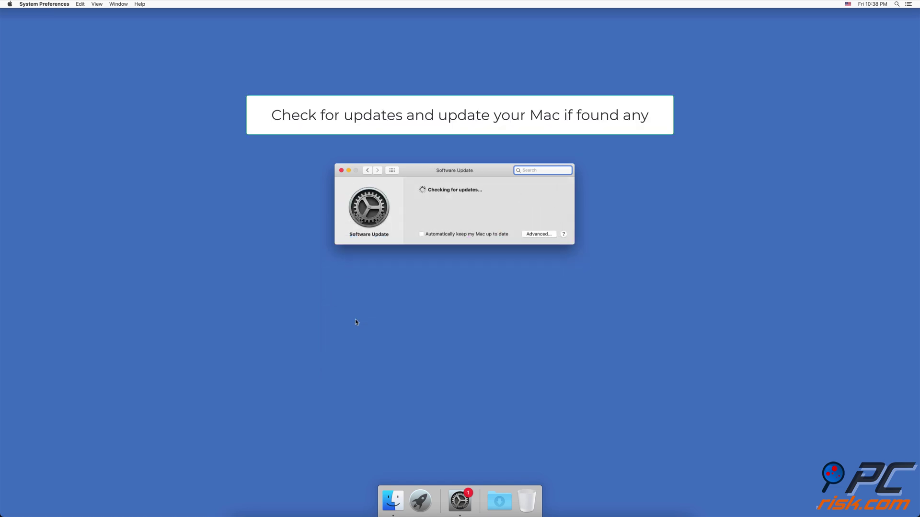